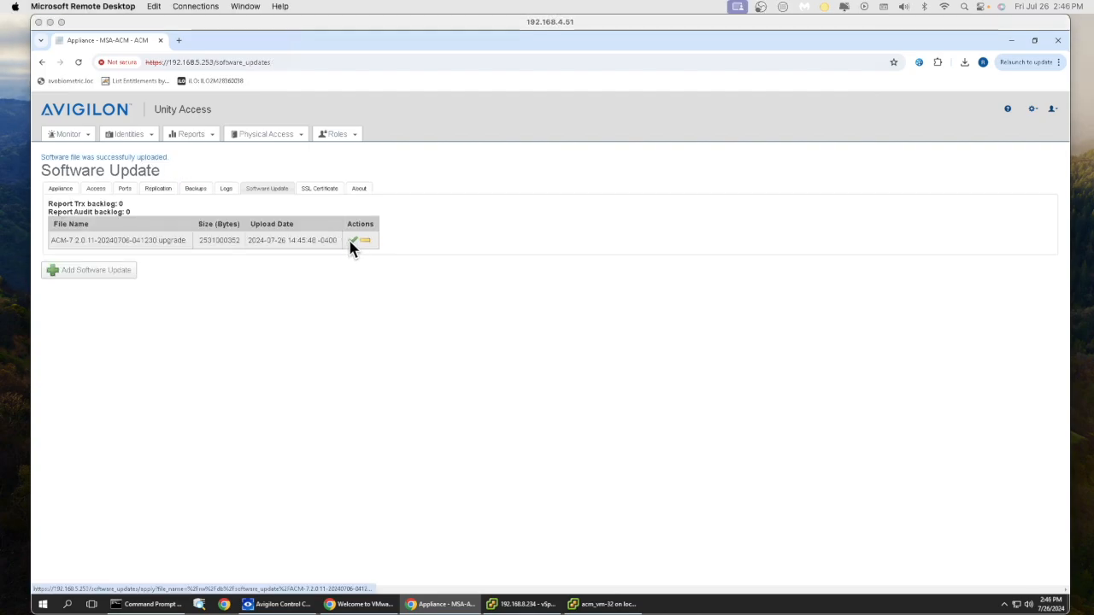
- Apply the uploaded ACM 7.2.0.11 upgrade and confirm it, bringing up the update process log
left_click(347, 243)
left_click(601, 131)
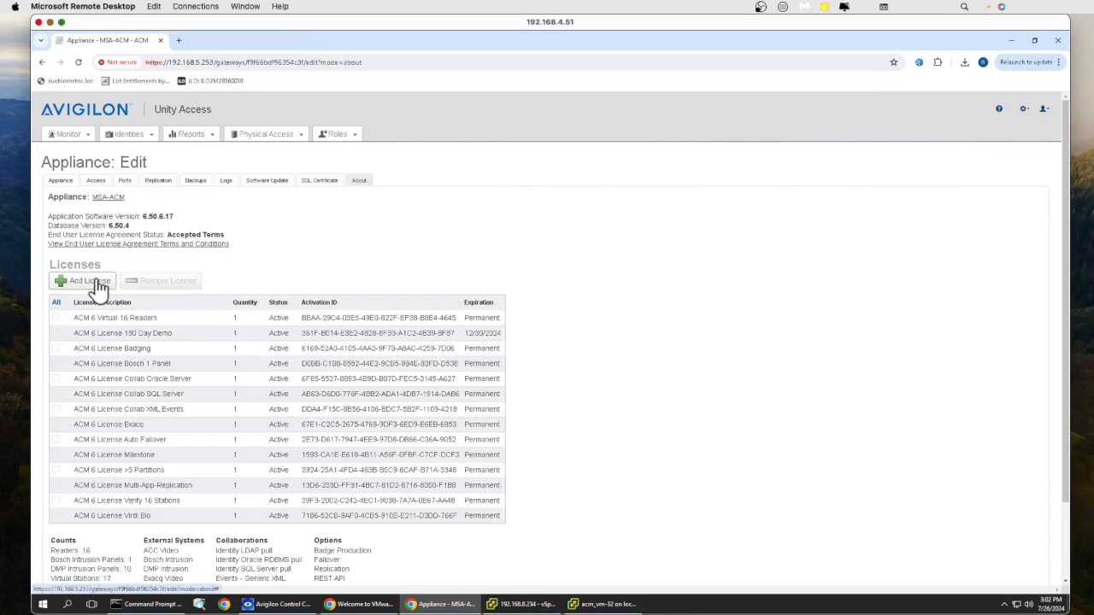
- Paste the two new activation IDs into Add Licenses and save an offline activation file
left_click(94, 283)
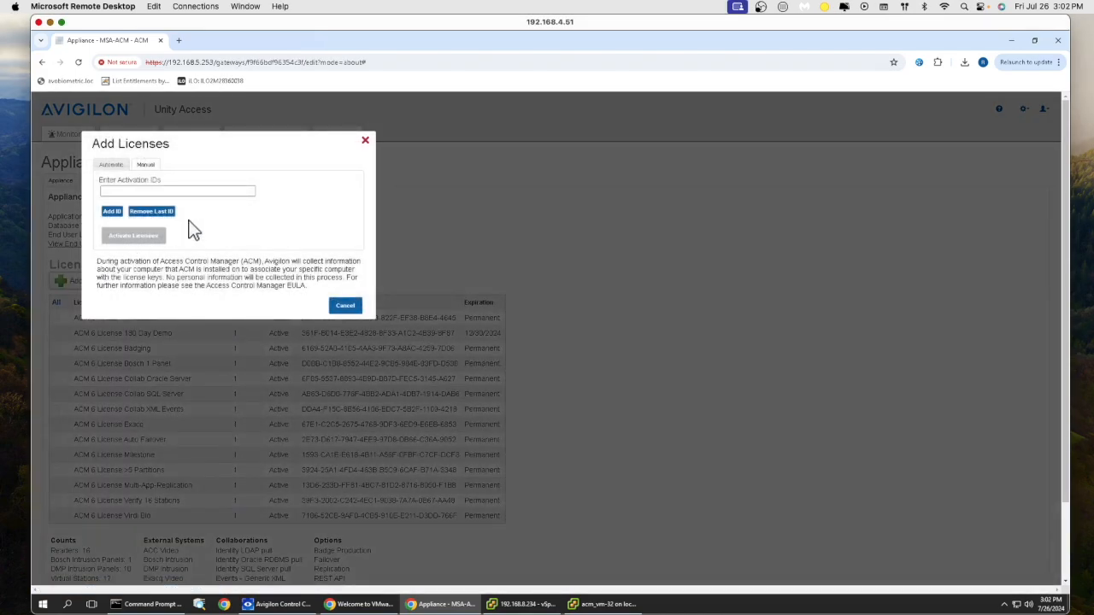
right_click(159, 190)
left_click(171, 261)
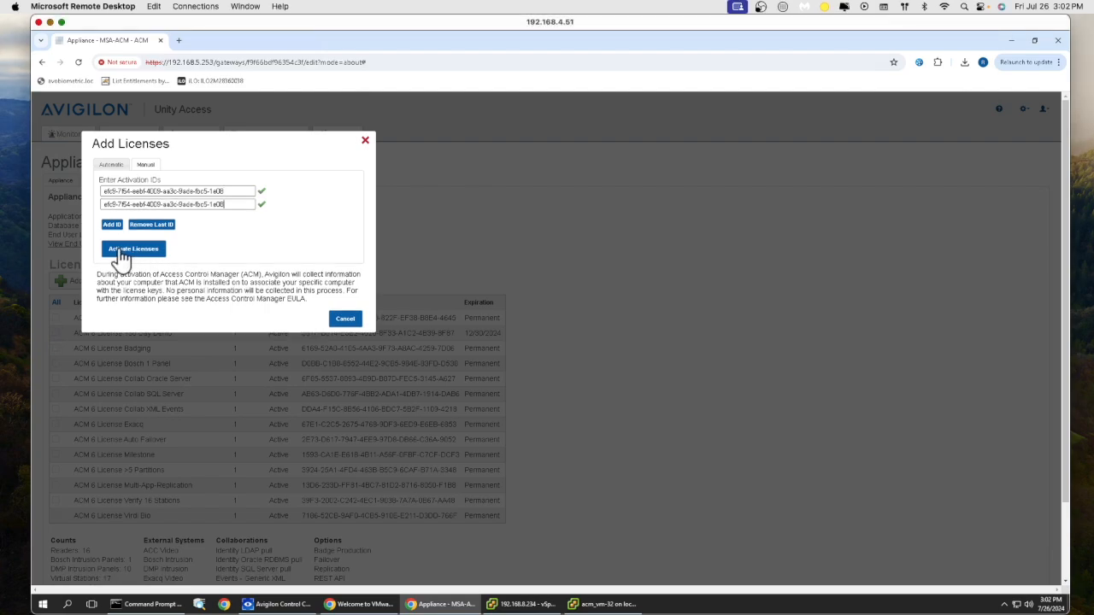
left_click(145, 166)
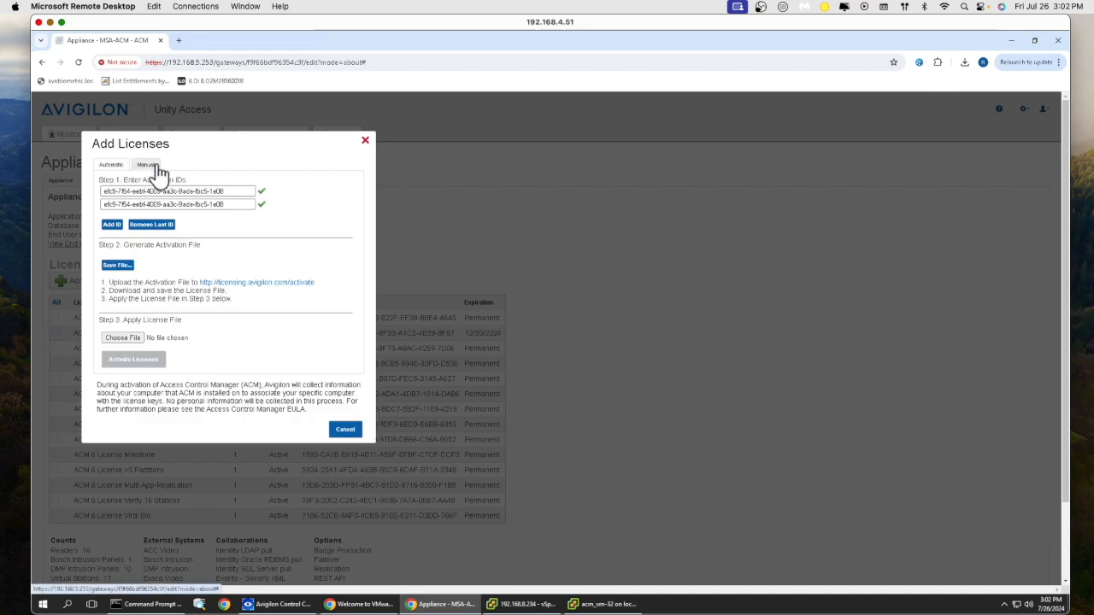
left_click(118, 267)
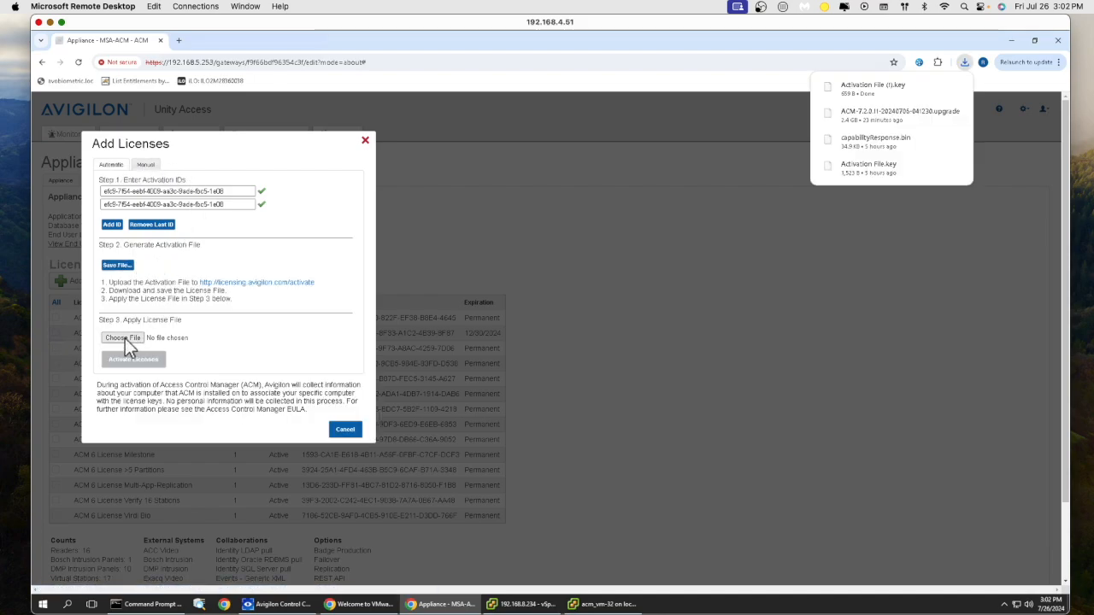
- Upload Activation File (1).key from Downloads on the licensing.avigilon.com/activate site
left_click(308, 283)
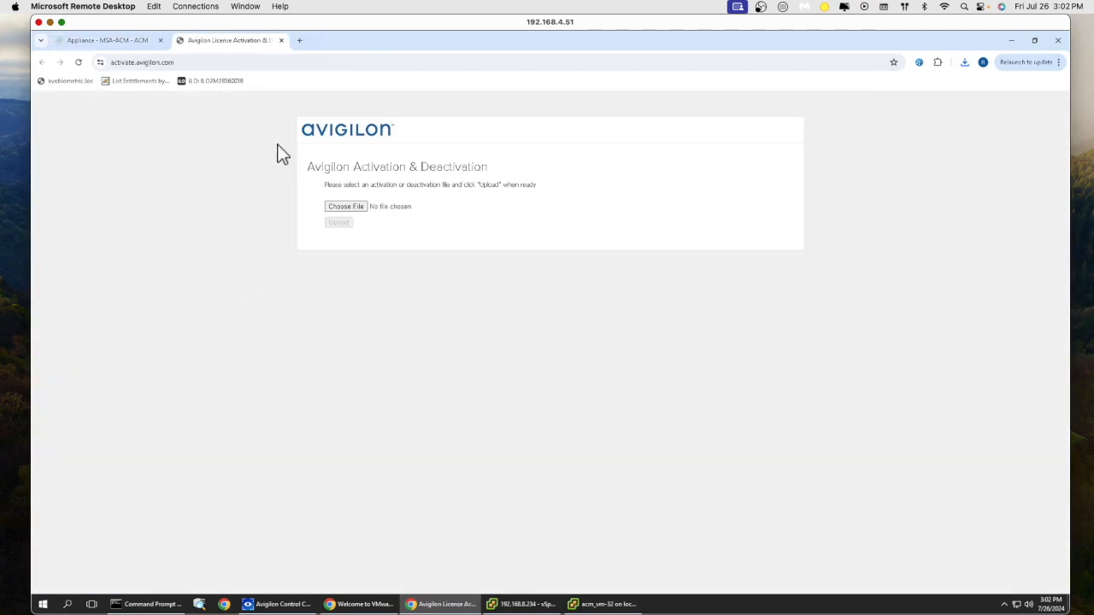
left_click(353, 206)
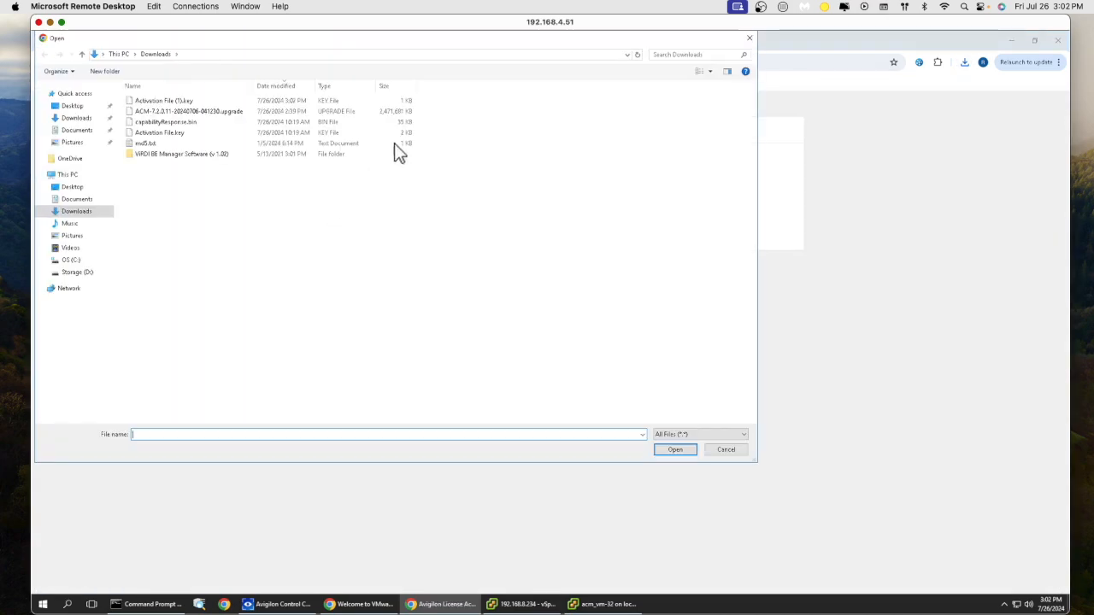
left_click(188, 101)
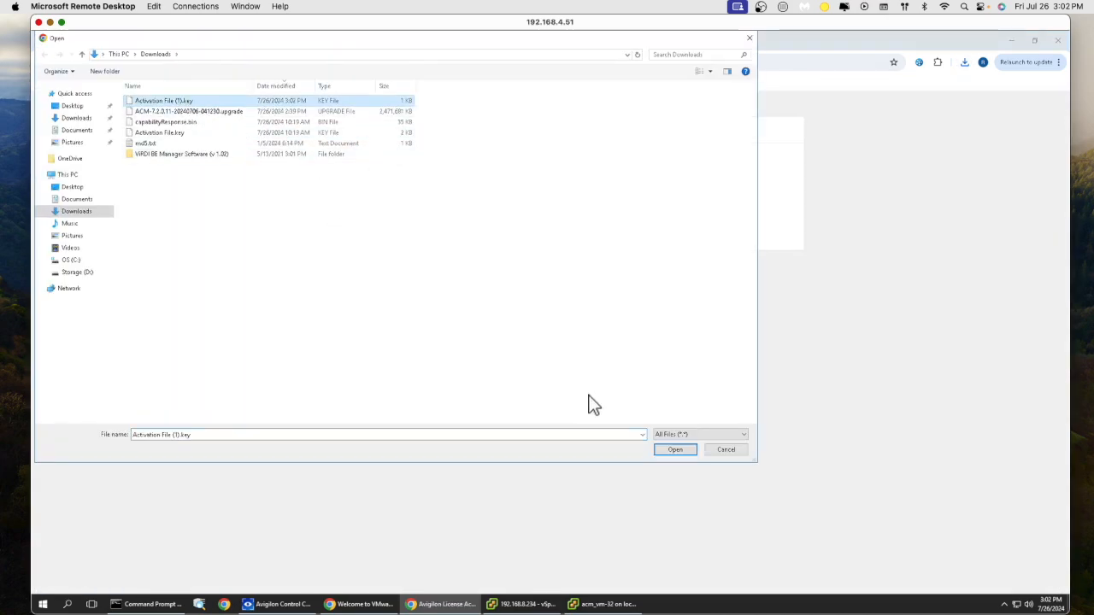
left_click(673, 449)
left_click(345, 223)
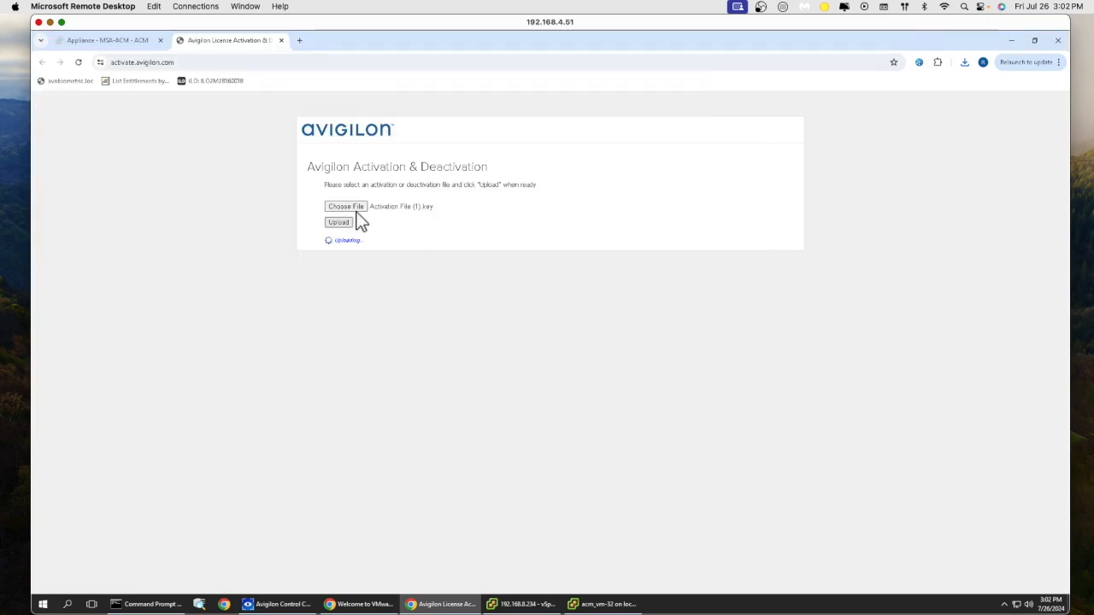
- Back in the appliance's Add Licenses dialog, choose capabilityResponse (1).bin and activate the licenses
left_click(130, 39)
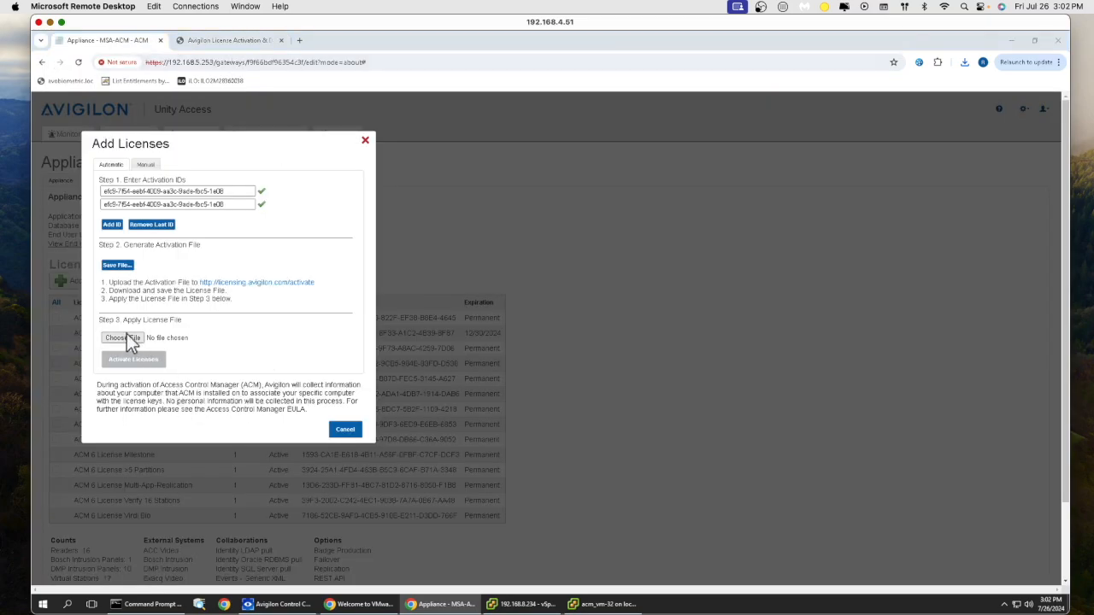
left_click(128, 339)
left_click(189, 103)
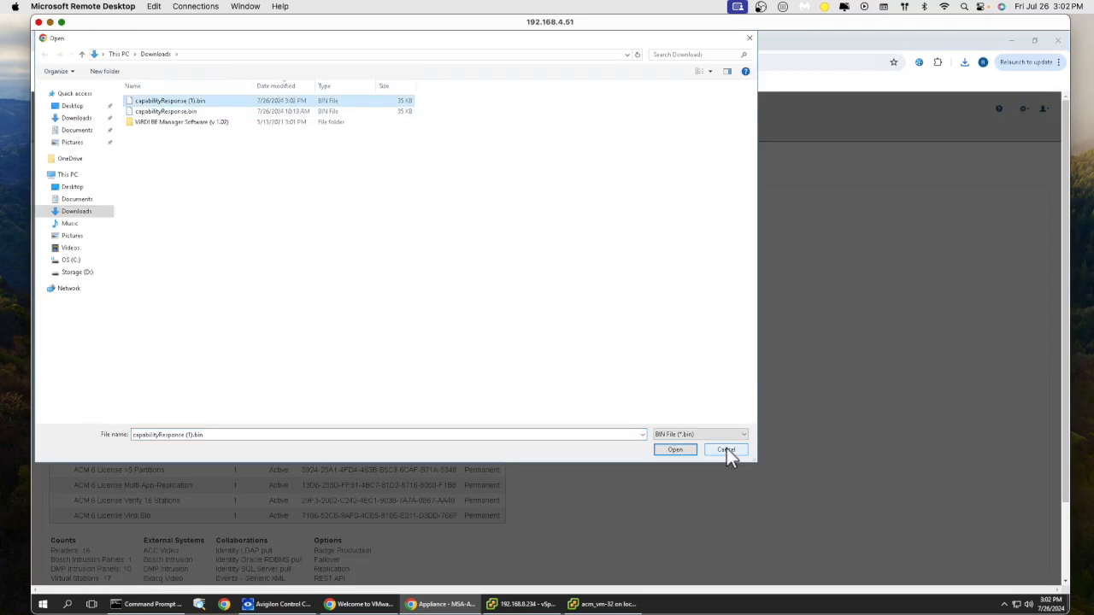
left_click(675, 450)
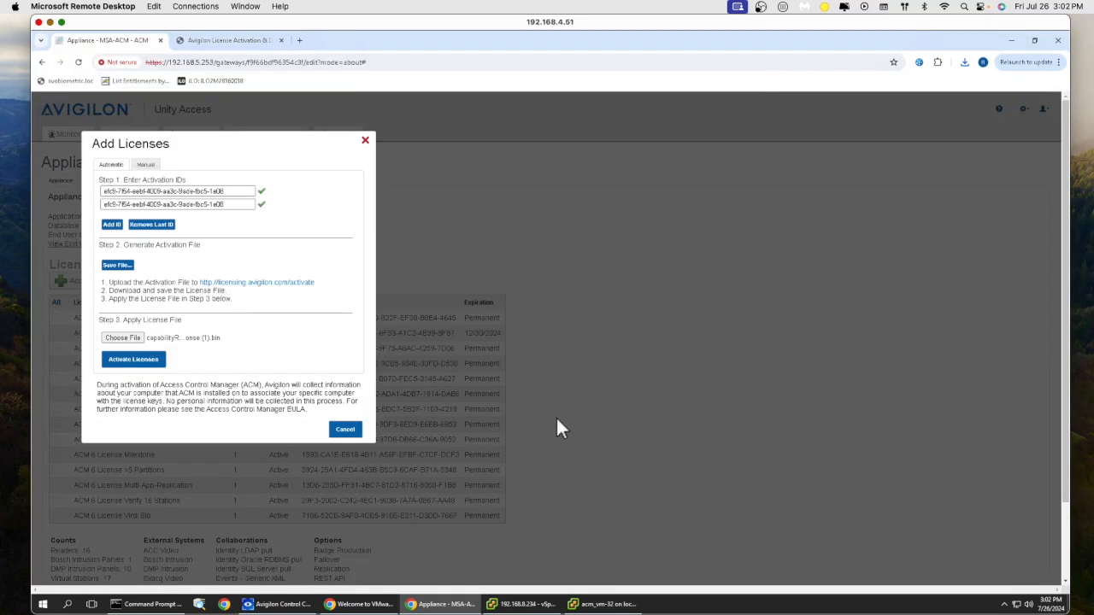
left_click(154, 362)
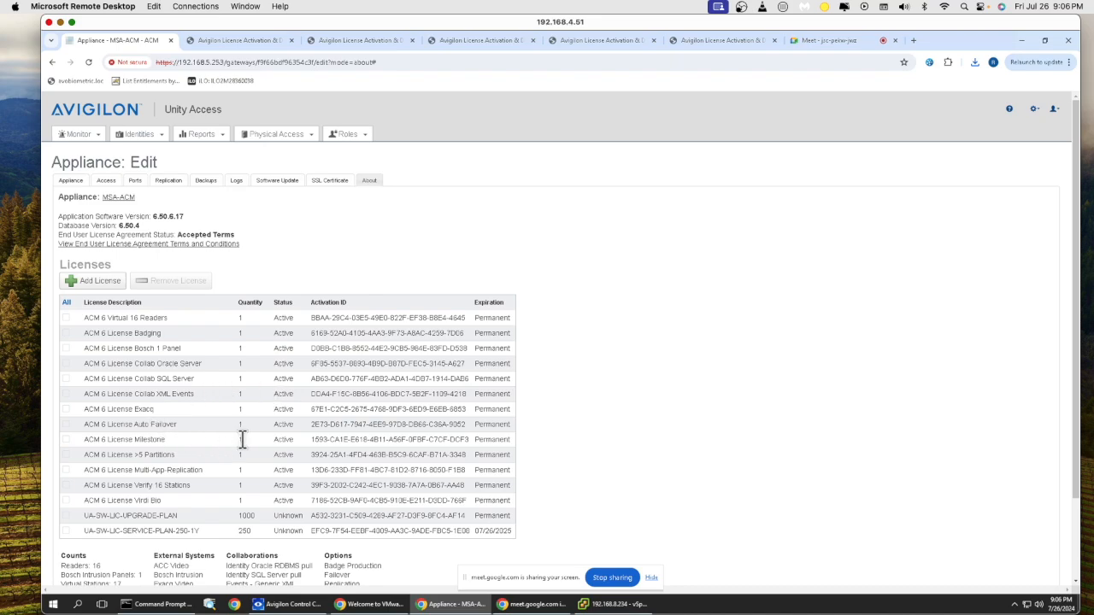
- Return to the Software Update page where the ACM-7.2.0.11 upgrade file is listed
scroll(242, 439, "down", 1)
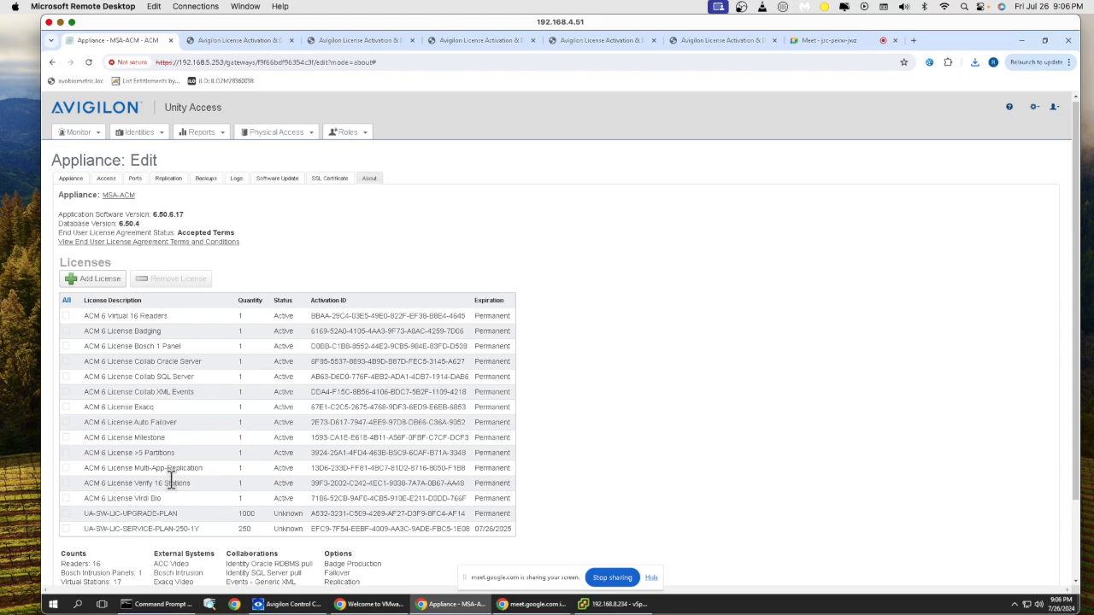
left_click(290, 180)
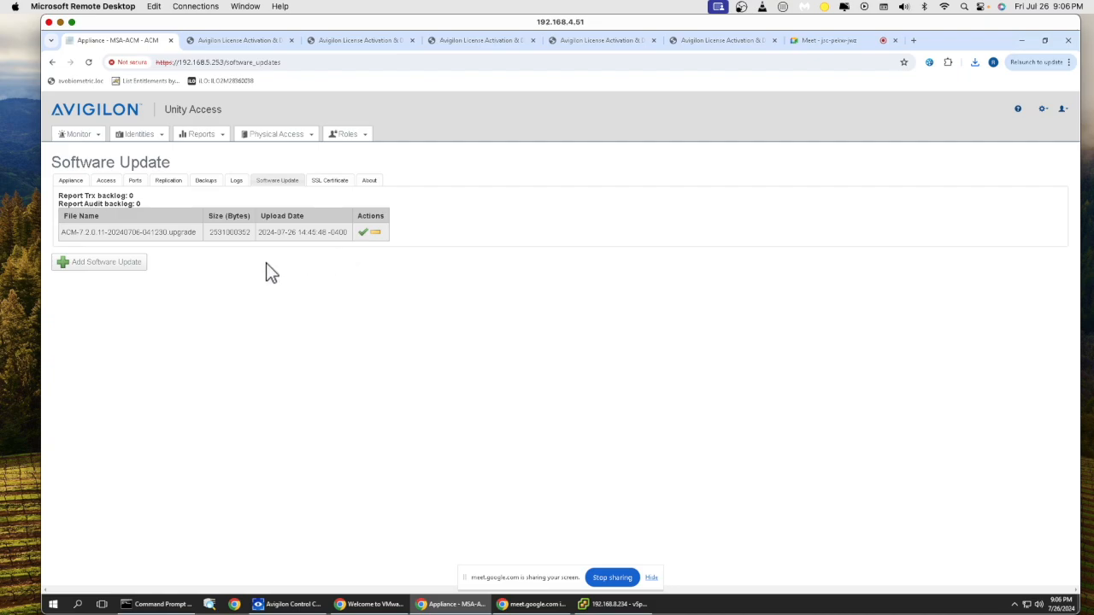
- Re-apply the 7.2.0.11 upgrade and confirm, letting the appliance restart to its sign-in page
left_click(363, 233)
left_click(606, 127)
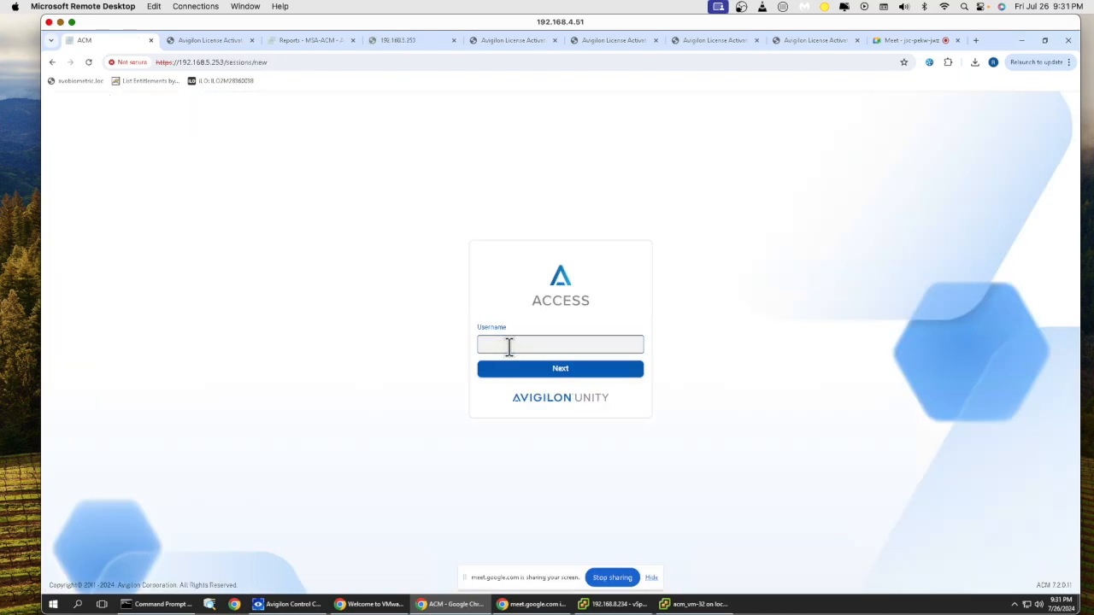
- Sign back into the upgraded appliance using the saved administrator account
left_click(517, 345)
left_click(542, 370)
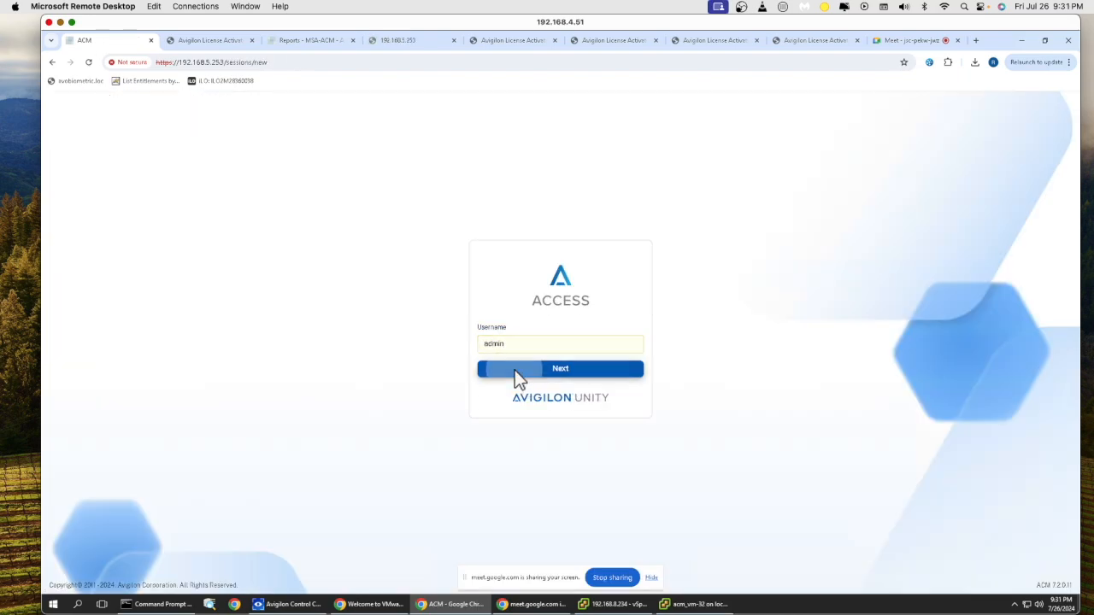
left_click(514, 370)
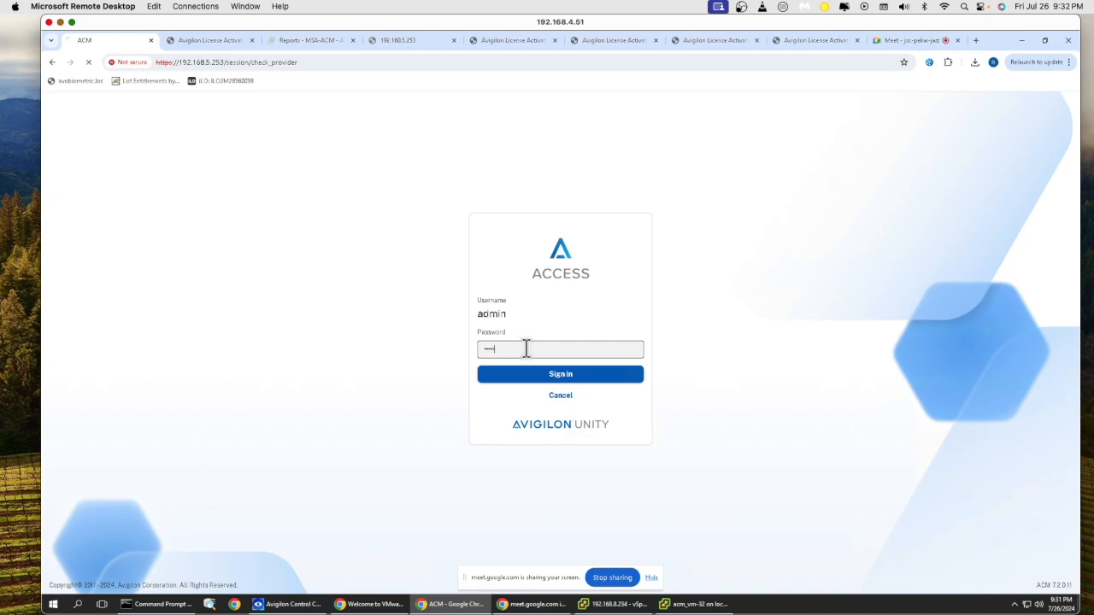
left_click(518, 384)
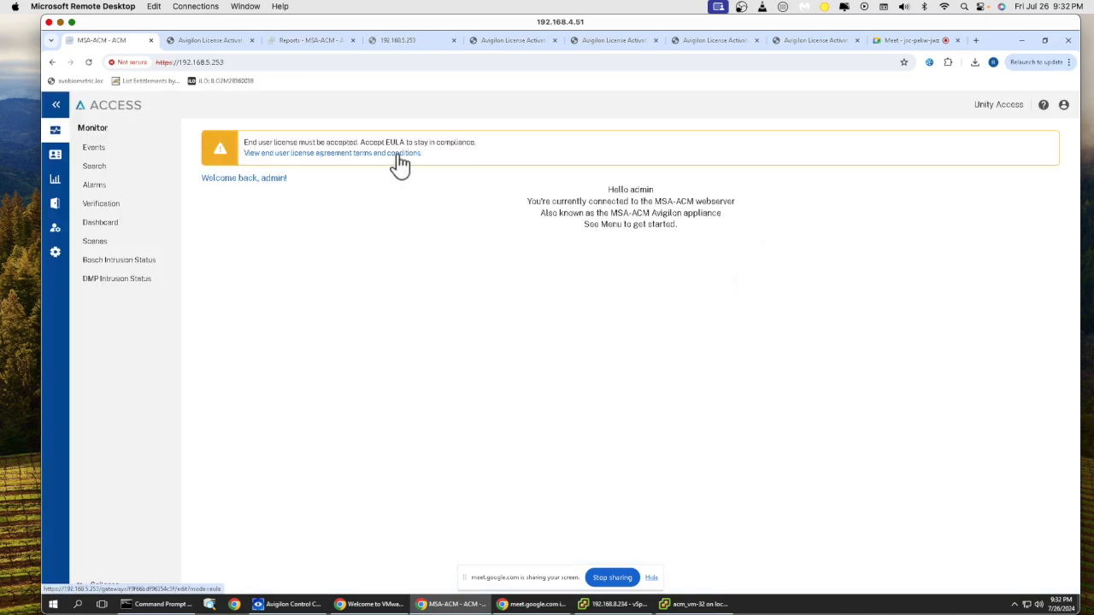
- Accept and submit the license agreement terms, then view the appliance About information
left_click(215, 467)
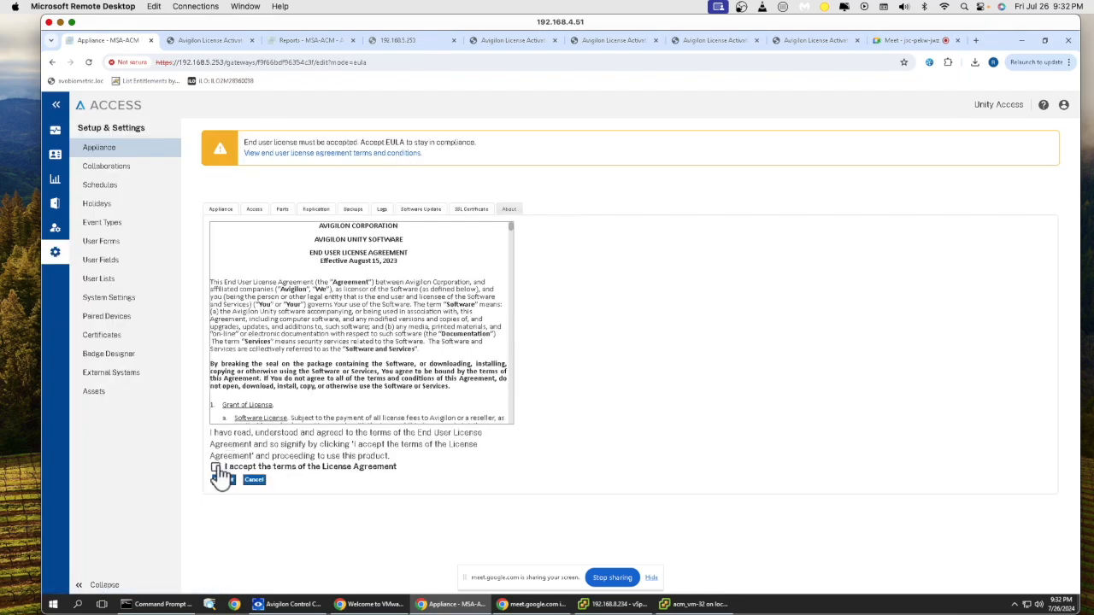
left_click(225, 481)
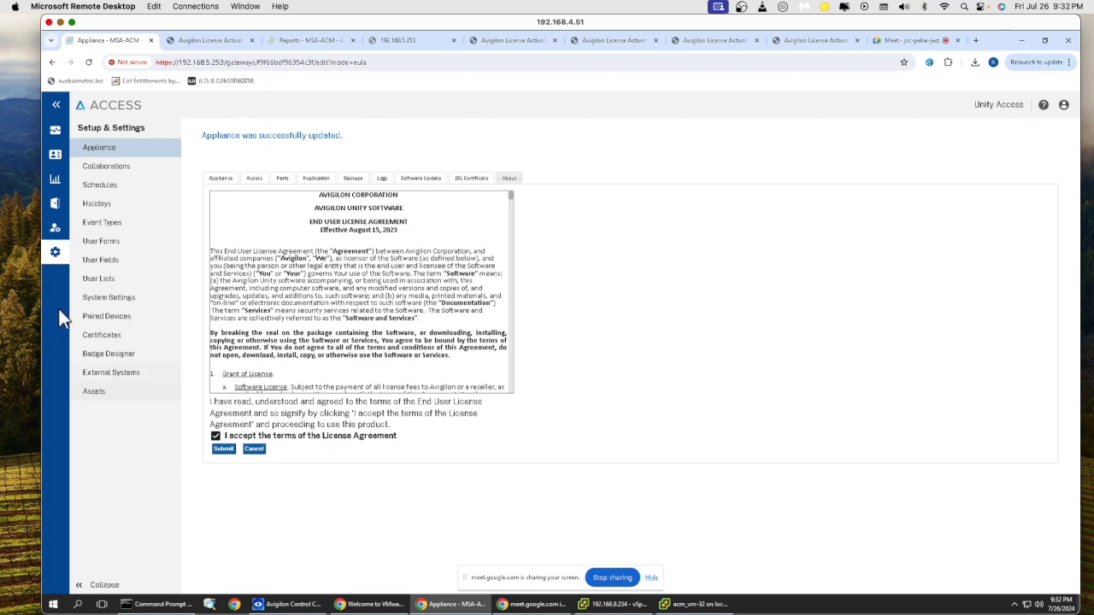
left_click(510, 181)
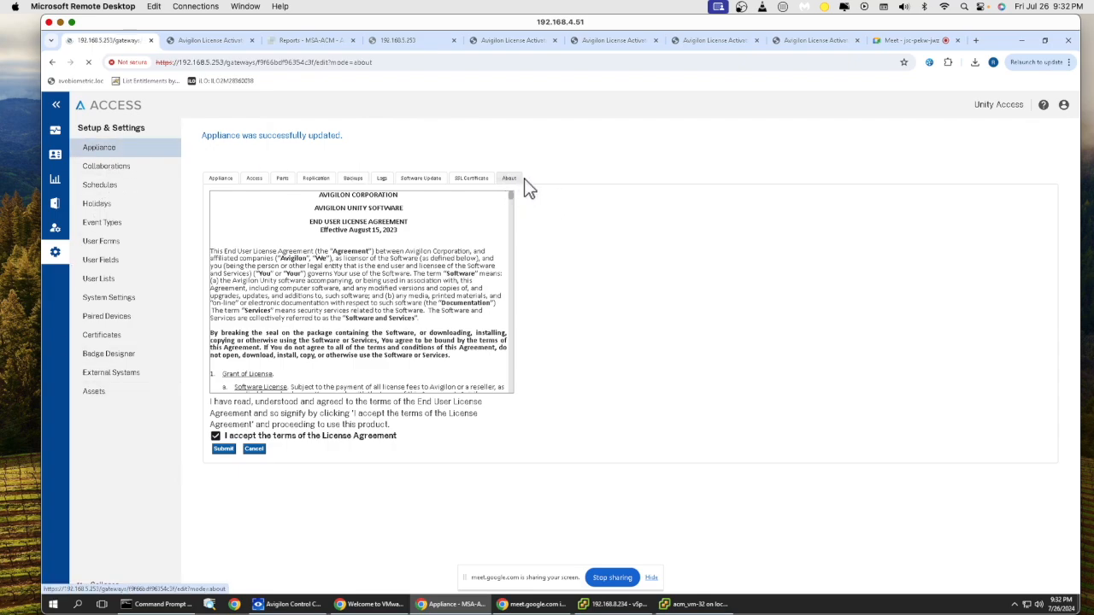
- Tick obsolete licenses: Virdi Bio, Verify 16 Stations, Badging, Bosch 1 Panel, Collab Oracle/SQL Server, Exacq, Milestone, >5 Partitions, Multi-App-Replication
scroll(528, 310, "down", 2)
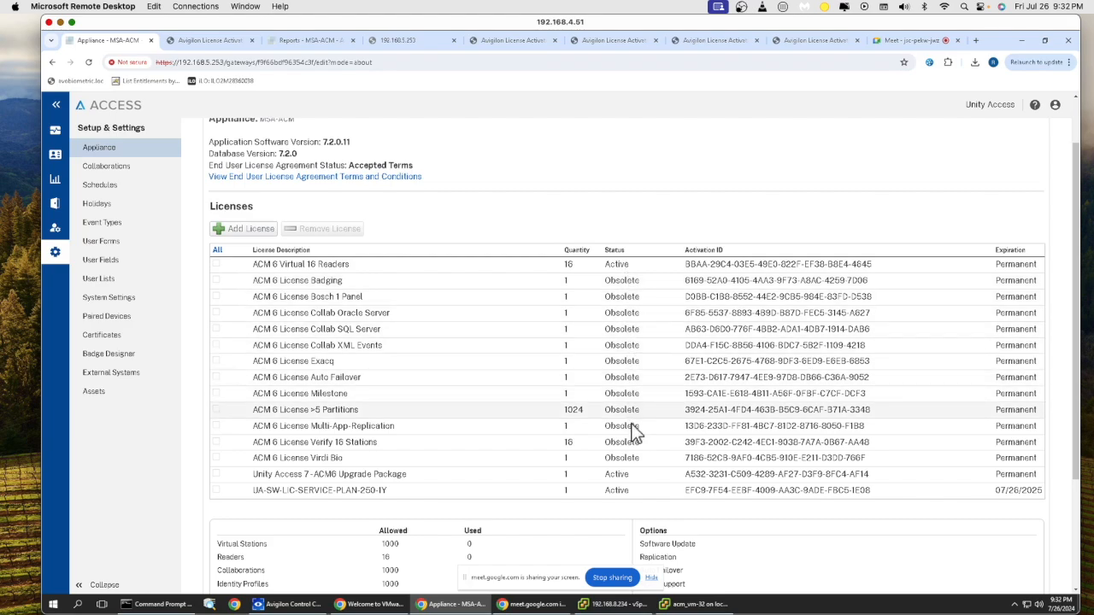
left_click(216, 459)
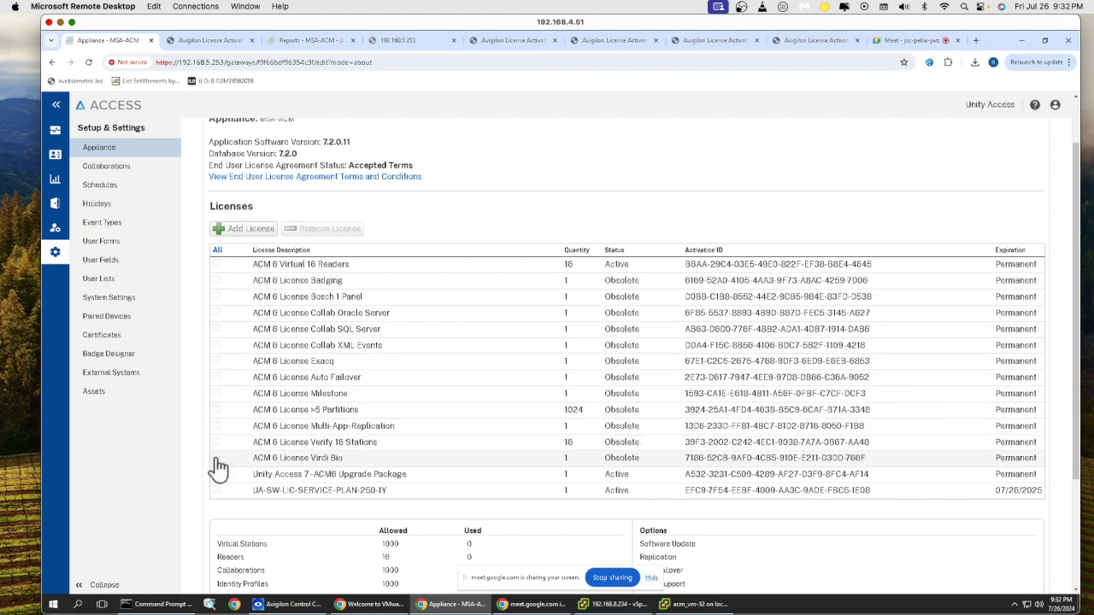
left_click(216, 442)
left_click(217, 282)
left_click(216, 297)
left_click(216, 313)
left_click(216, 331)
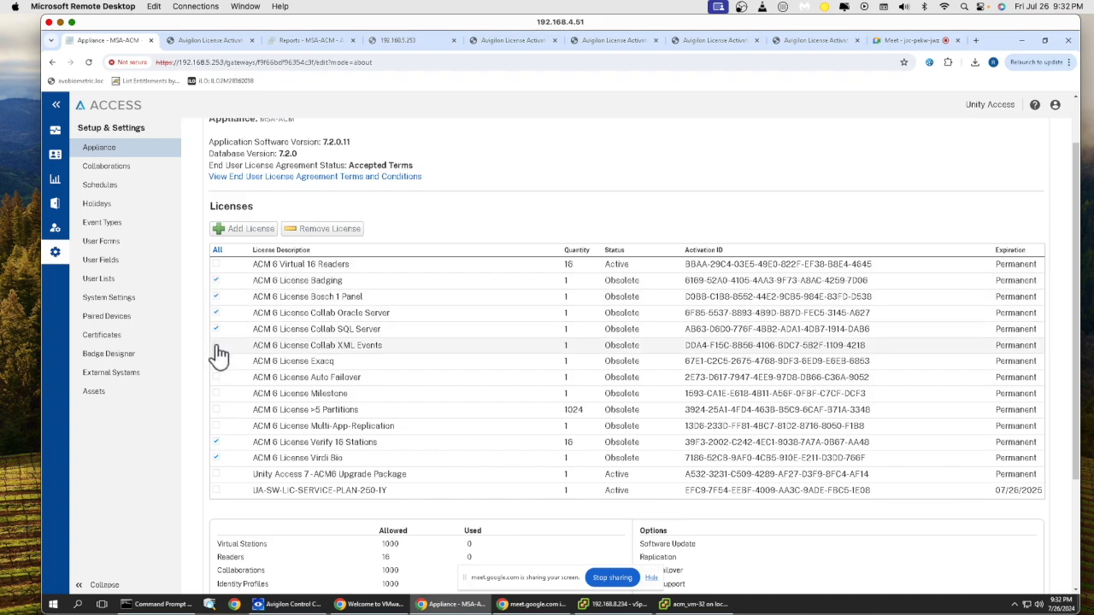
left_click(216, 363)
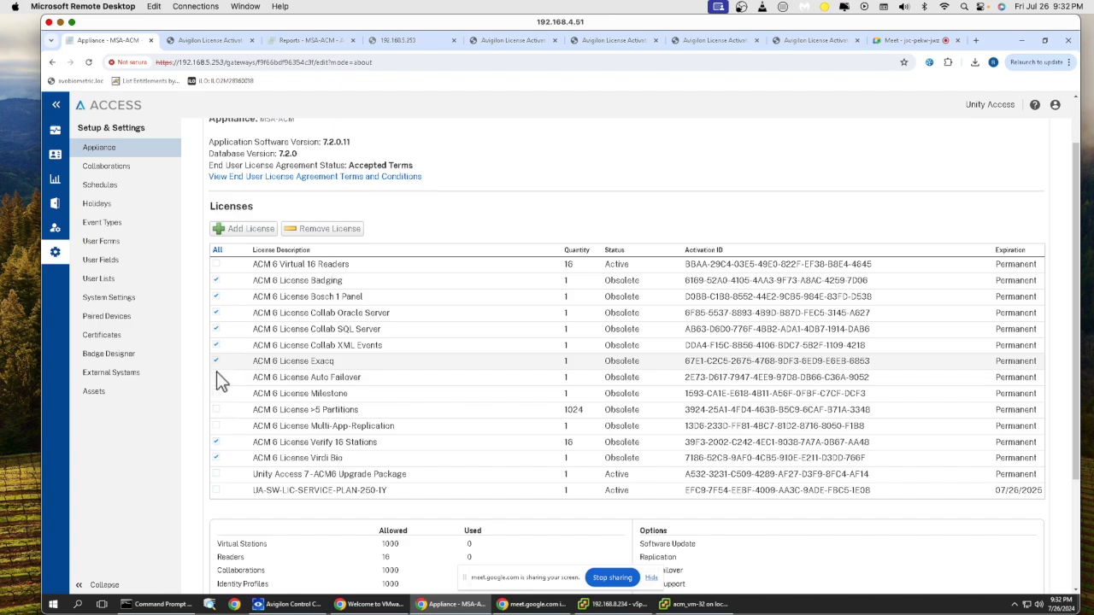
left_click(216, 394)
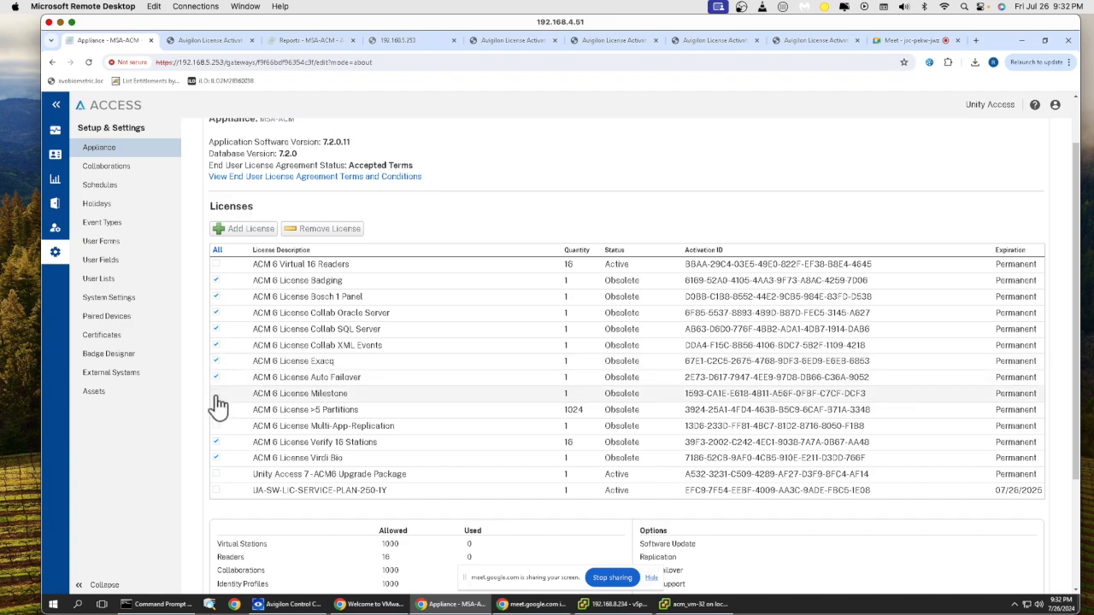
left_click(217, 410)
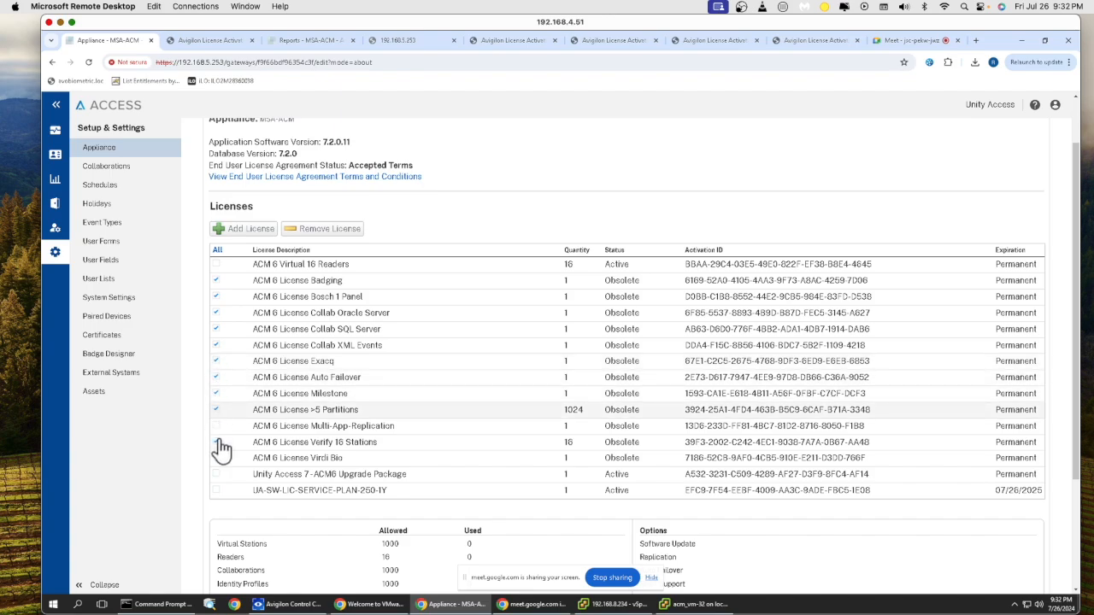
left_click(217, 427)
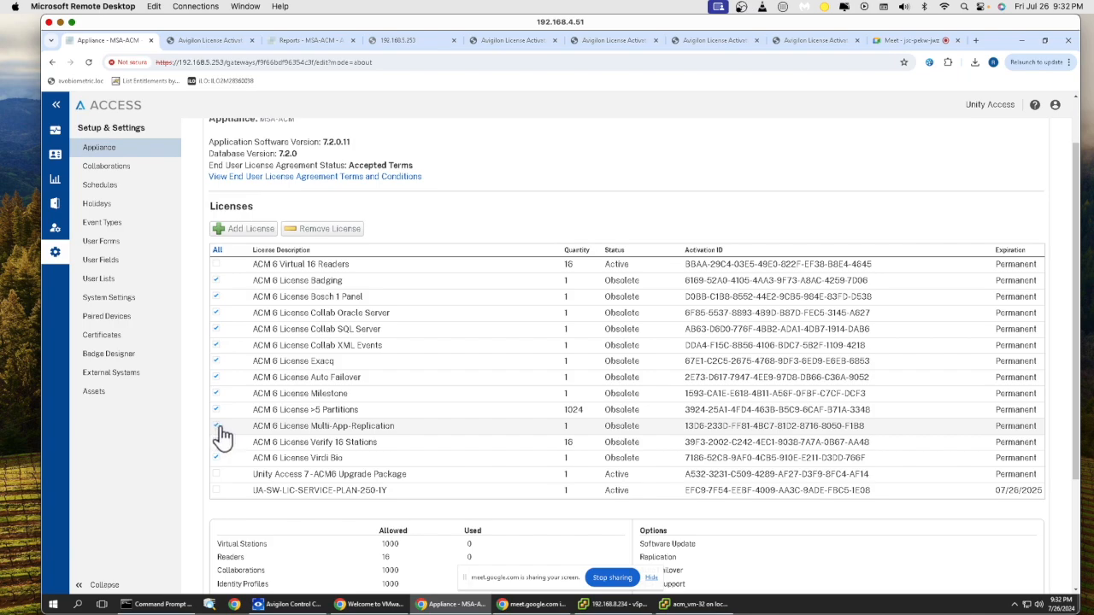
- Remove the checked licenses via manual deactivation, saving the deactivation file, and go to licensing.avigilon.com/activate
left_click(349, 228)
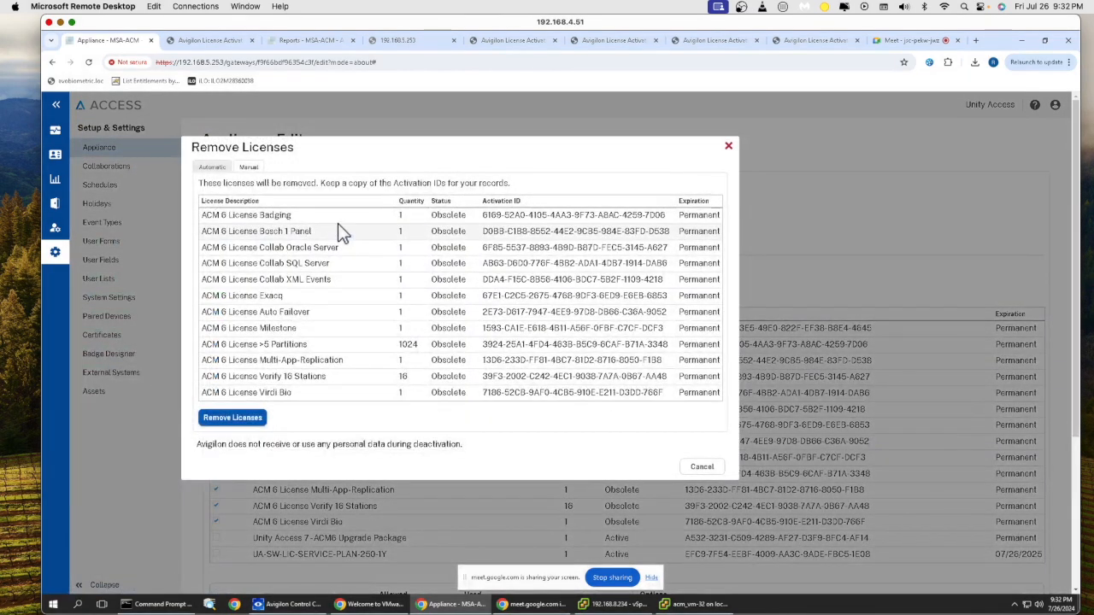
left_click(249, 167)
left_click(226, 449)
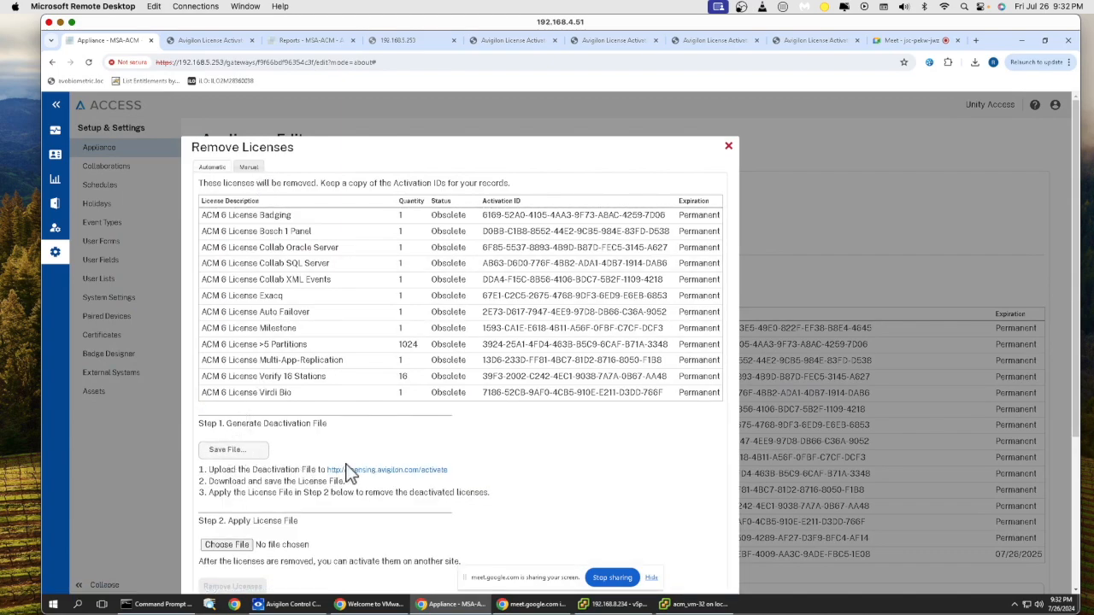
left_click(383, 480)
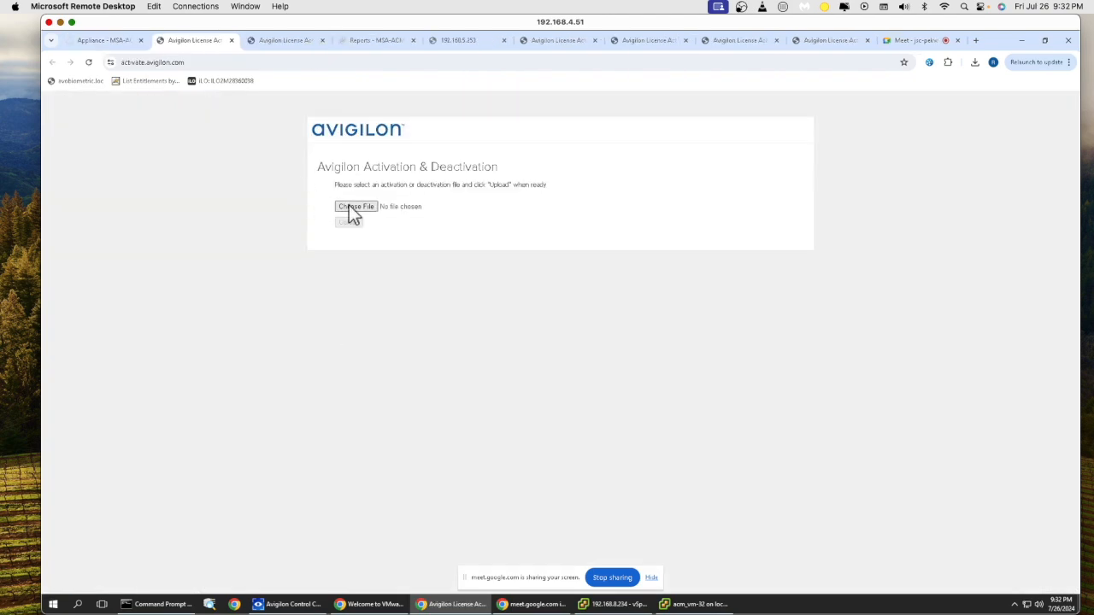
- Upload Deactivation File (2).key from Downloads to the Avigilon licensing portal
left_click(353, 208)
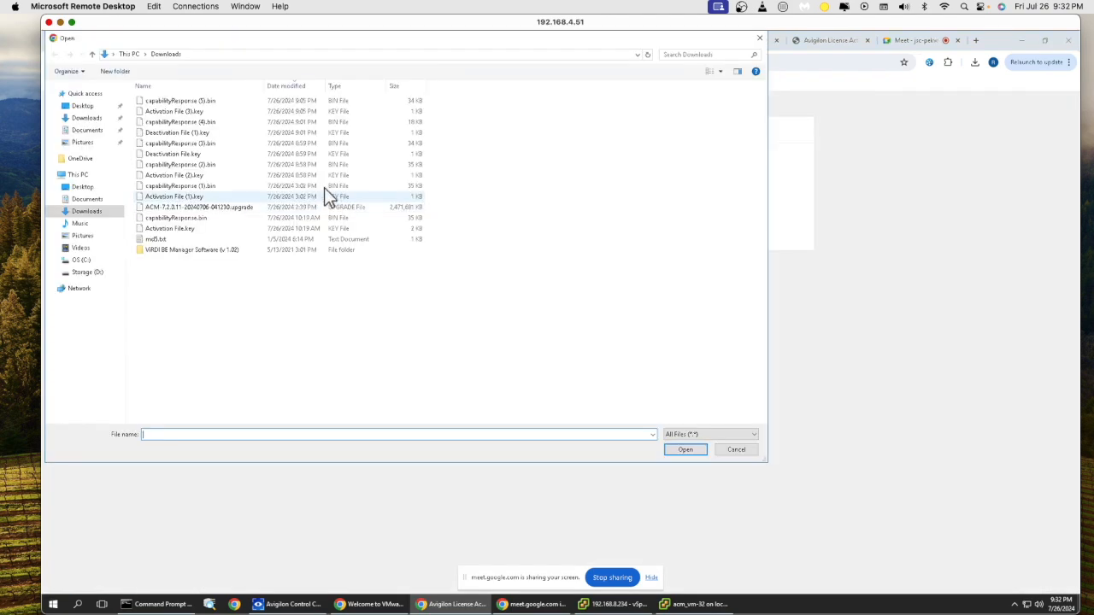
left_click(202, 102)
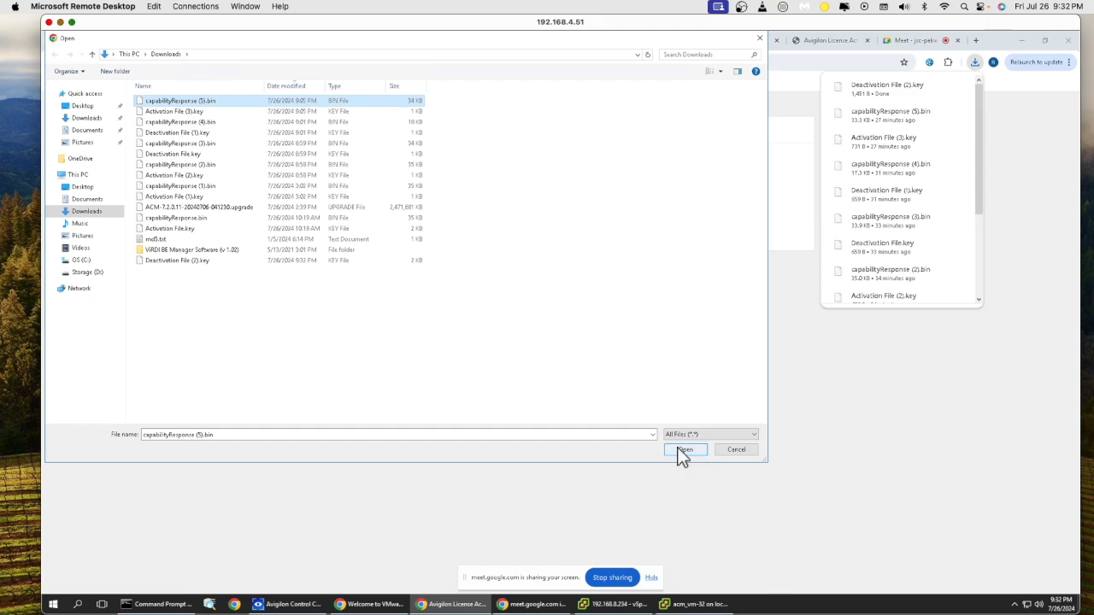
left_click(181, 102)
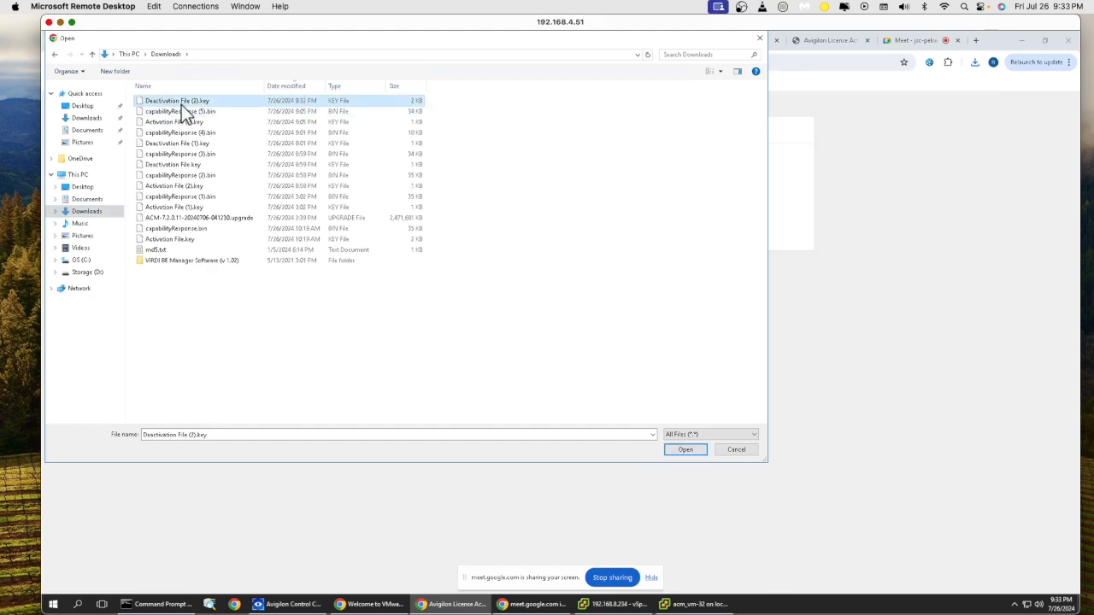
left_click(679, 450)
left_click(348, 222)
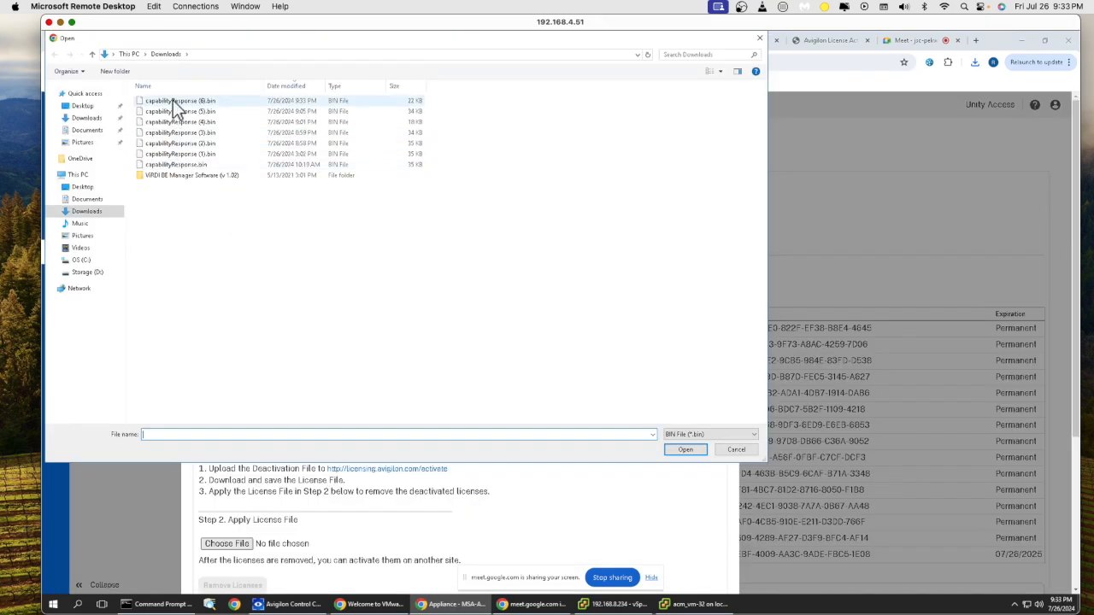
- Upload capabilityResponse (6).bin in Remove Licenses Step 2 and remove the obsolete ACM 6 licenses
left_click(173, 100)
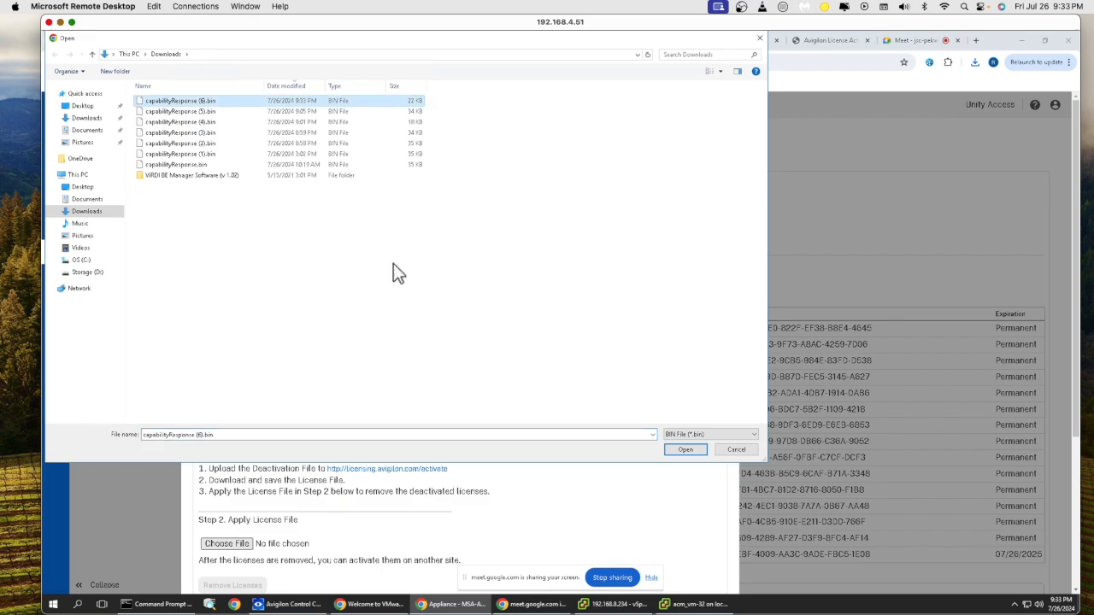
left_click(681, 450)
left_click(229, 586)
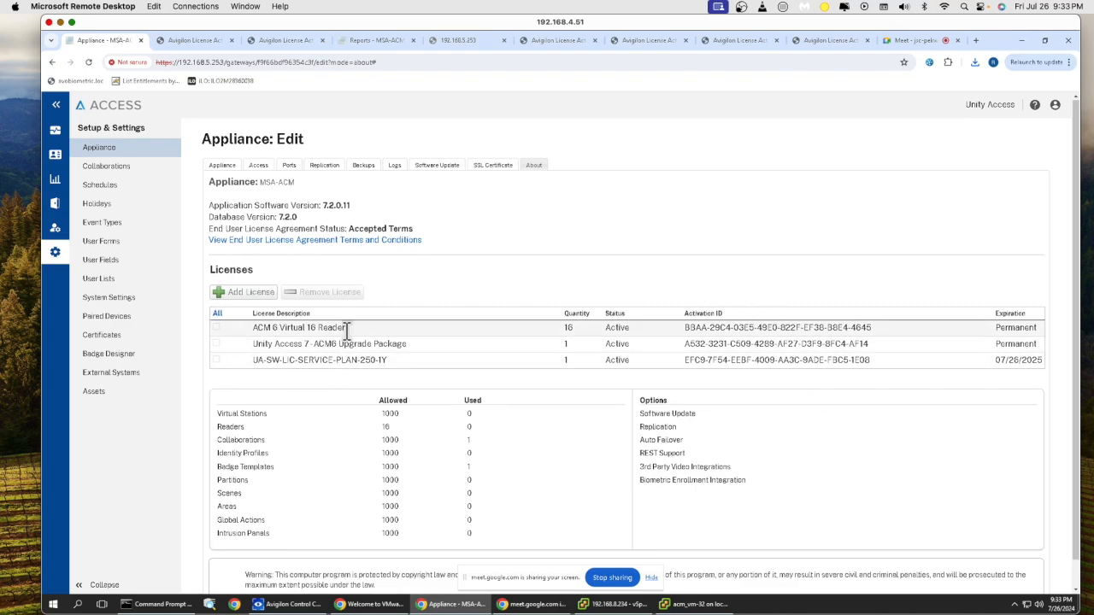
left_click_drag(253, 329, 399, 374)
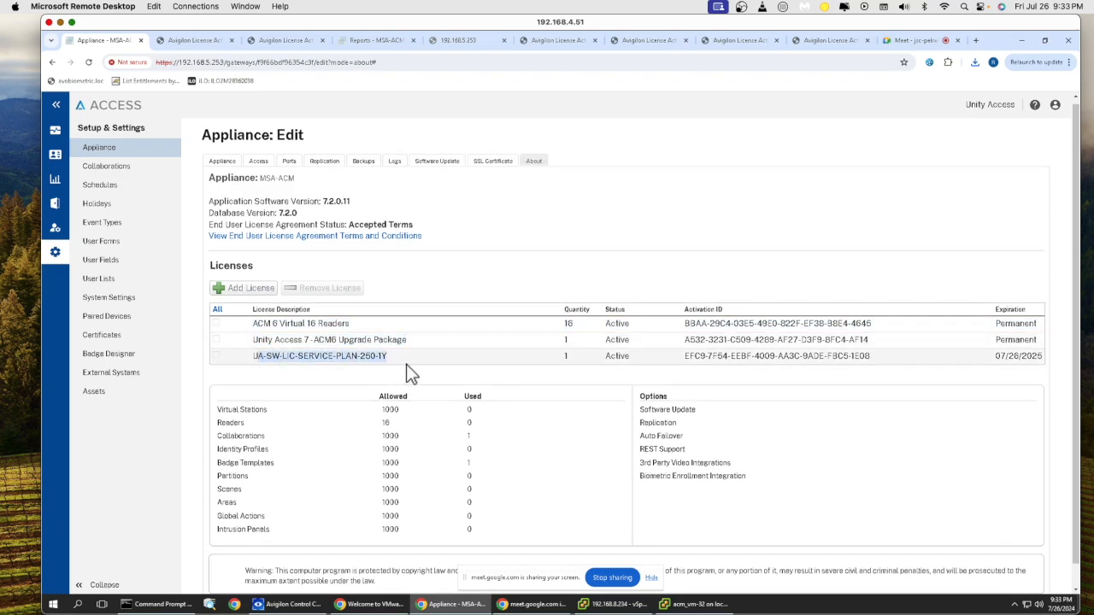
left_click(403, 365)
scroll(295, 382, "down", 1)
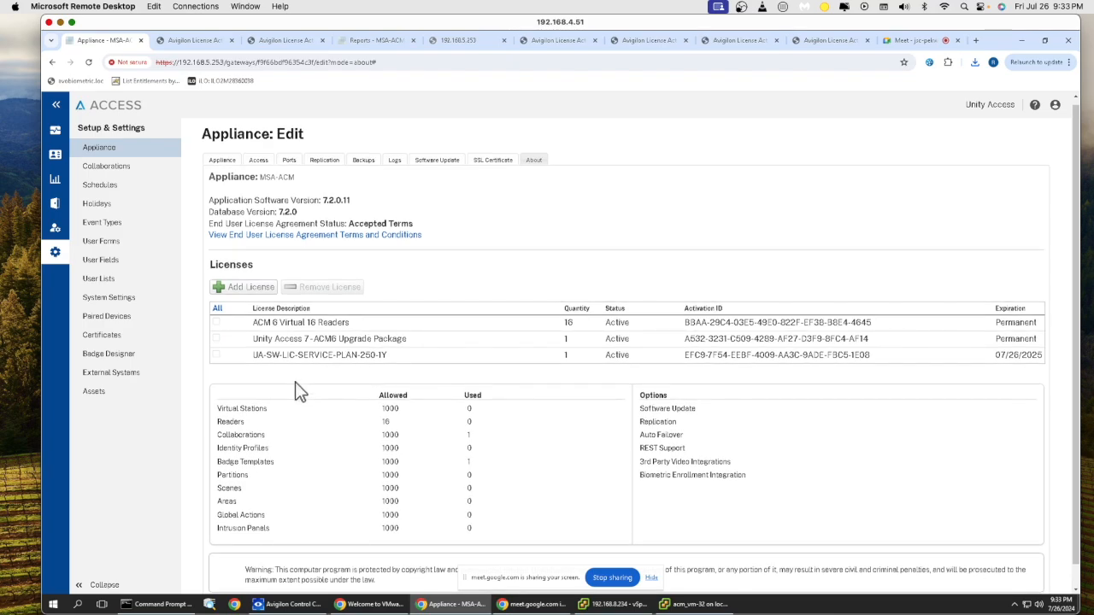
scroll(295, 368, "down", 1)
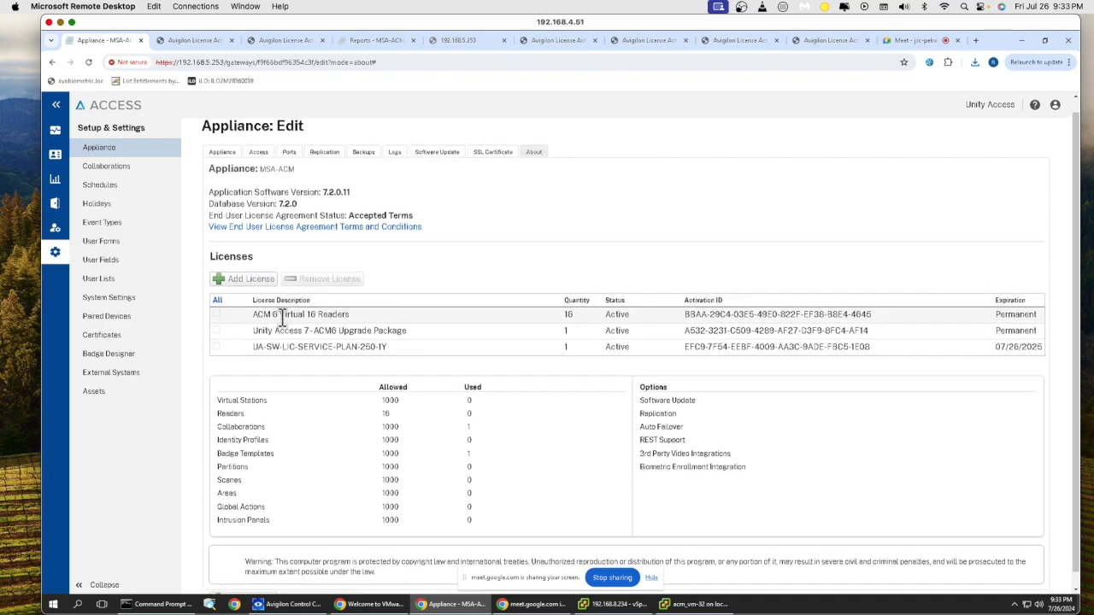
left_click_drag(255, 316, 379, 324)
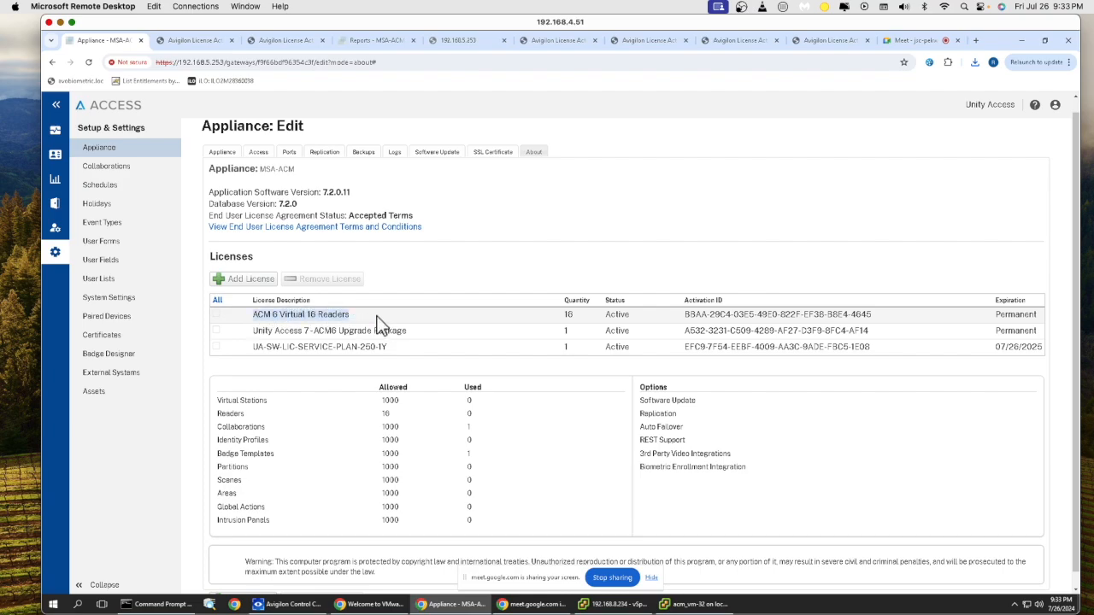
scroll(378, 325, "up", 1)
left_click(363, 367)
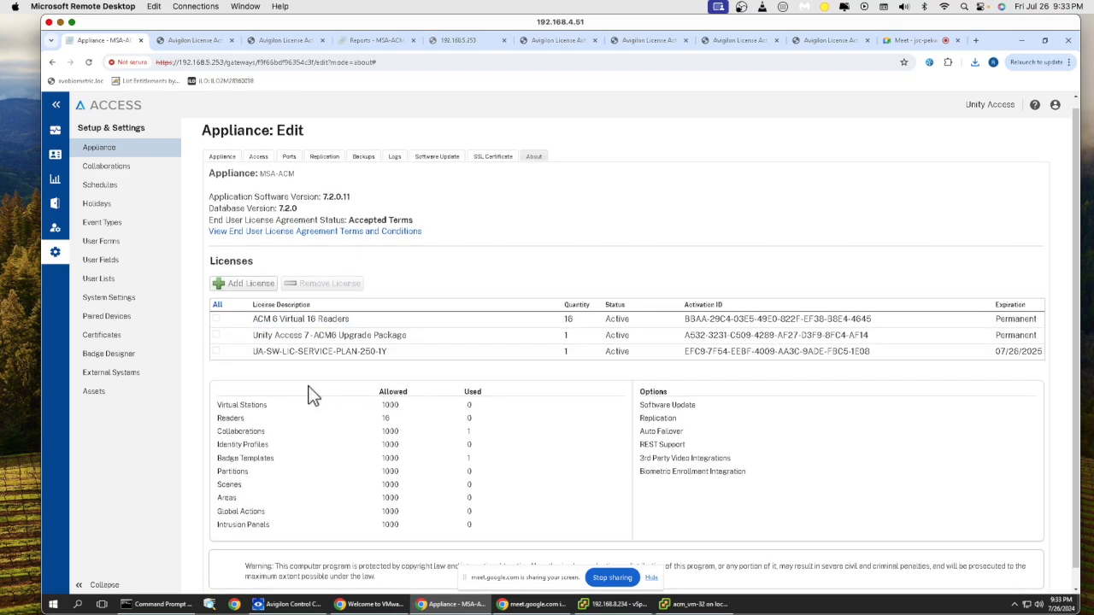